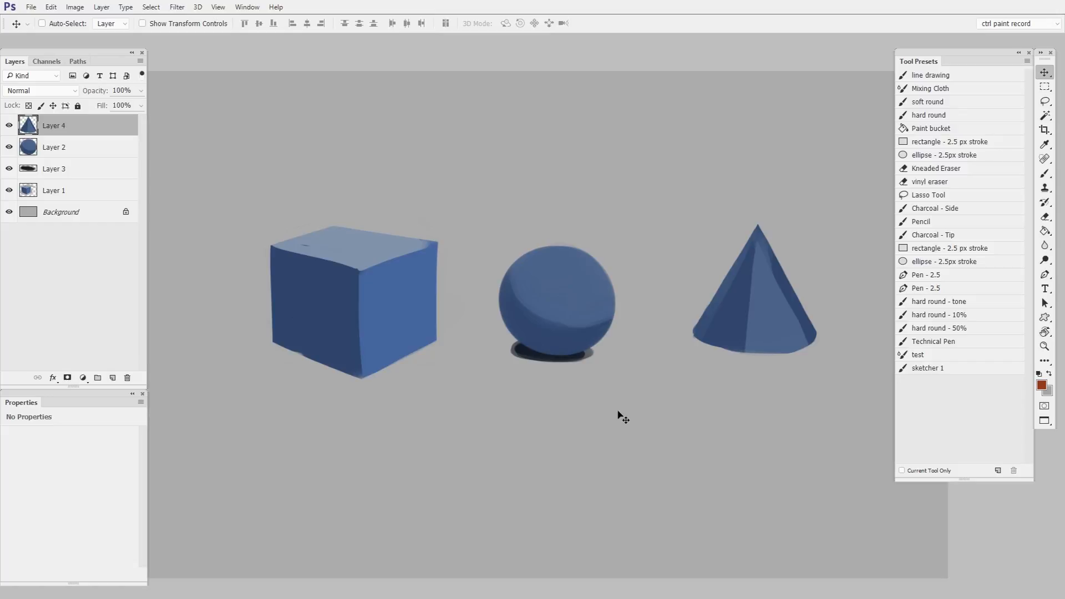
On a new layer above Layer 4, soften the sphere's light-to-shadow transition with the Mixing Cloth brush at size 87
left_click_drag(761, 344, 694, 361)
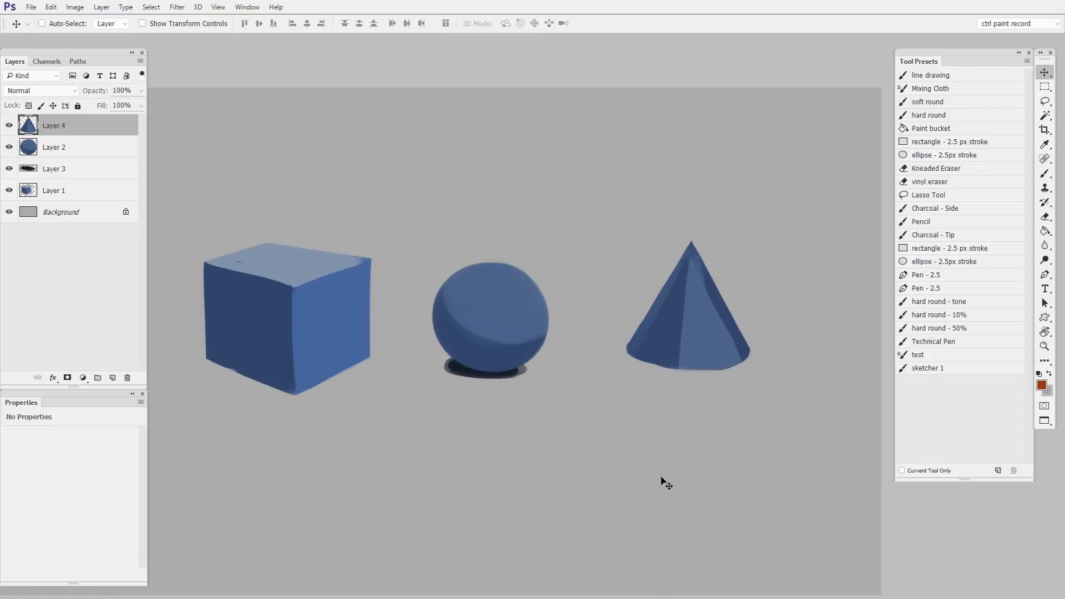
key("ctrl+alt+shift+n")
left_click_drag(760, 308, 790, 307)
left_click_drag(512, 388, 751, 375)
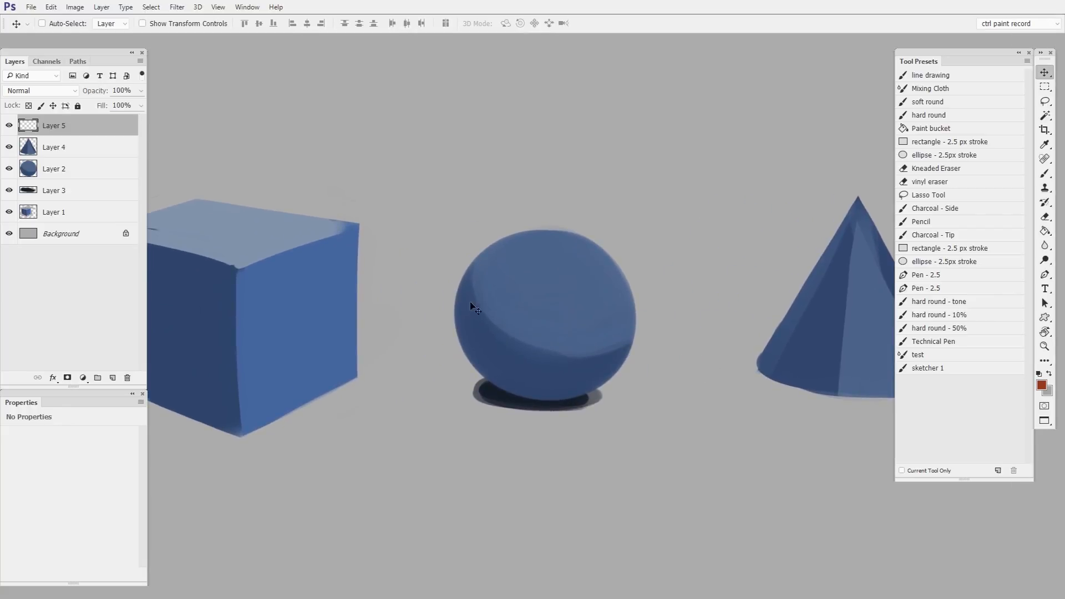
left_click(606, 352)
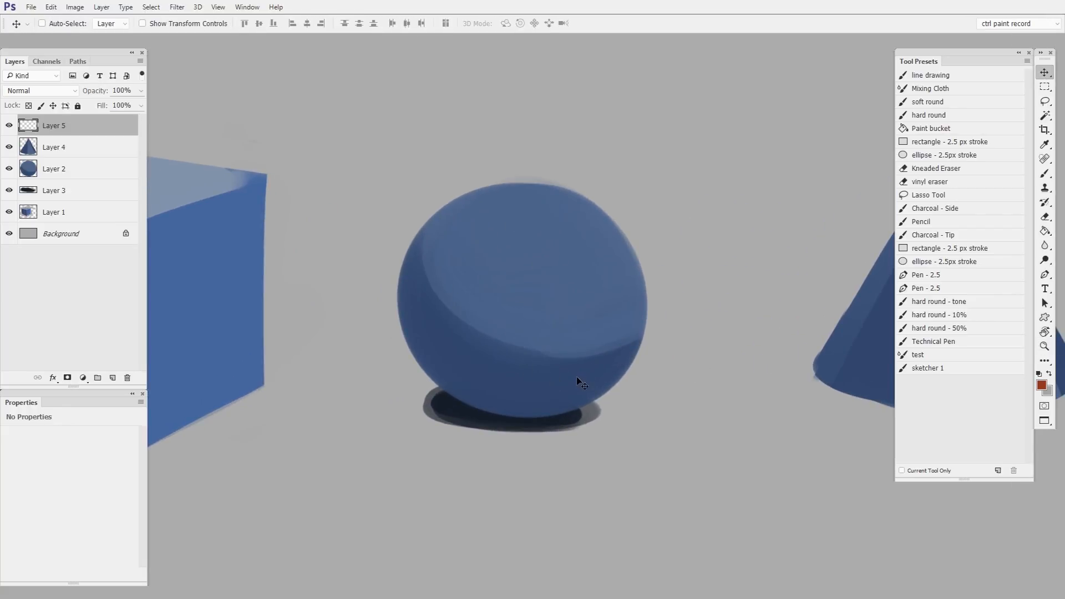
left_click(940, 89)
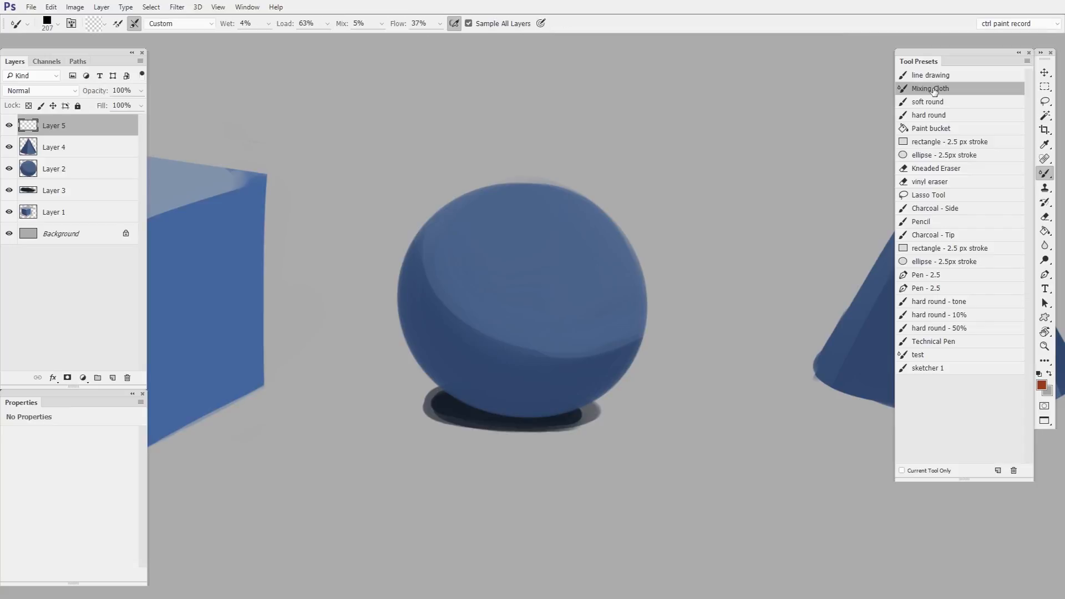
left_click_drag(590, 332, 583, 334)
mouse_move(427, 269)
left_mouse_down()
mouse_move(480, 331)
mouse_move(578, 357)
mouse_move(642, 338)
left_mouse_up()
mouse_move(442, 300)
left_mouse_down()
mouse_move(421, 247)
mouse_move(613, 316)
left_mouse_up()
left_click_drag(468, 316, 403, 277)
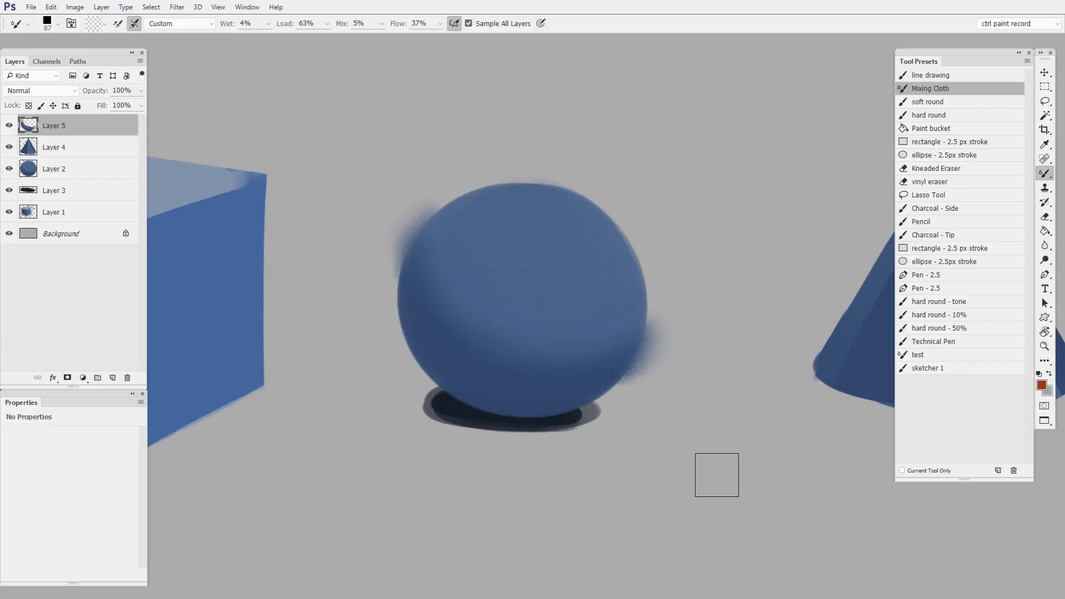
Erase the smeared paint outside the sphere's upper-left and lower-right outline with the 70 px hard Eraser
key("e")
right_click(690, 329)
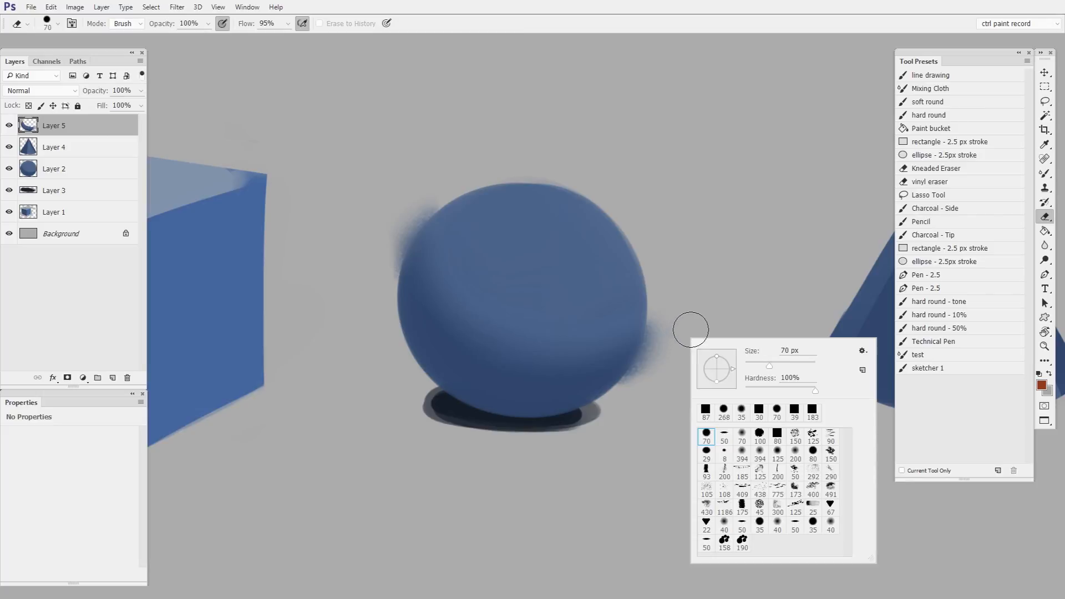
left_click(641, 442)
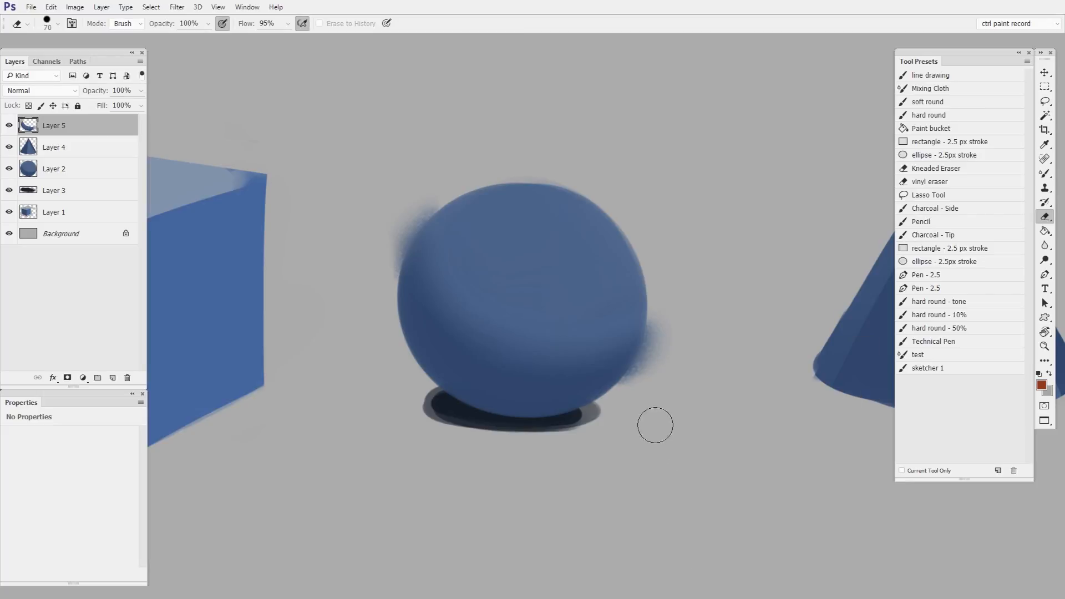
left_click_drag(515, 260, 672, 319)
left_click(673, 318, "ctrl")
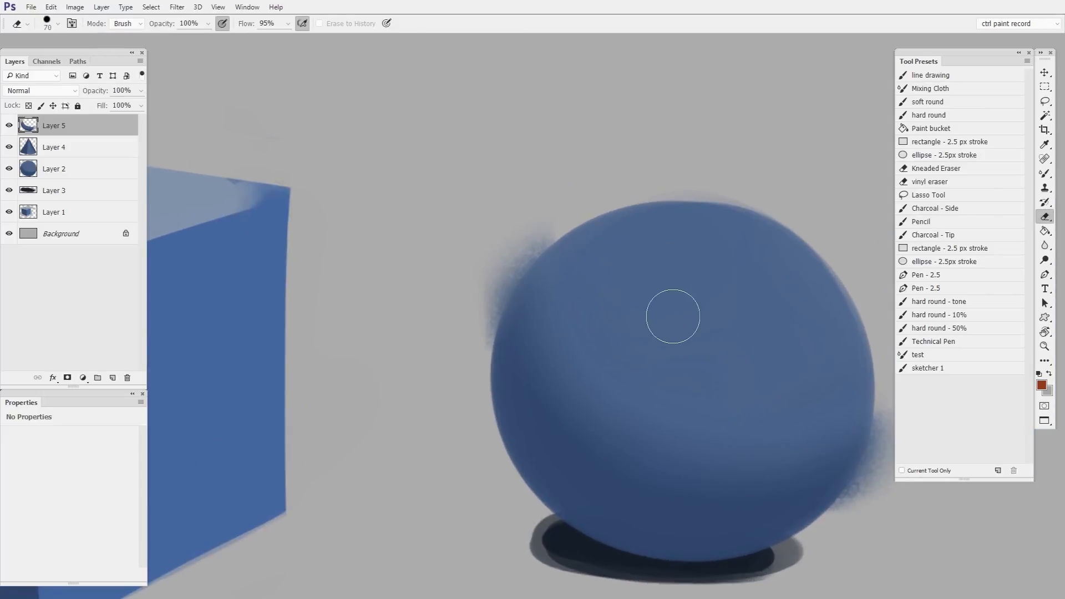
mouse_move(490, 265)
left_mouse_down()
mouse_move(479, 289)
mouse_move(501, 266)
mouse_move(466, 338)
mouse_move(473, 298)
mouse_move(527, 234)
mouse_move(473, 321)
mouse_move(571, 193)
left_mouse_up()
left_click_drag(488, 279, 469, 330)
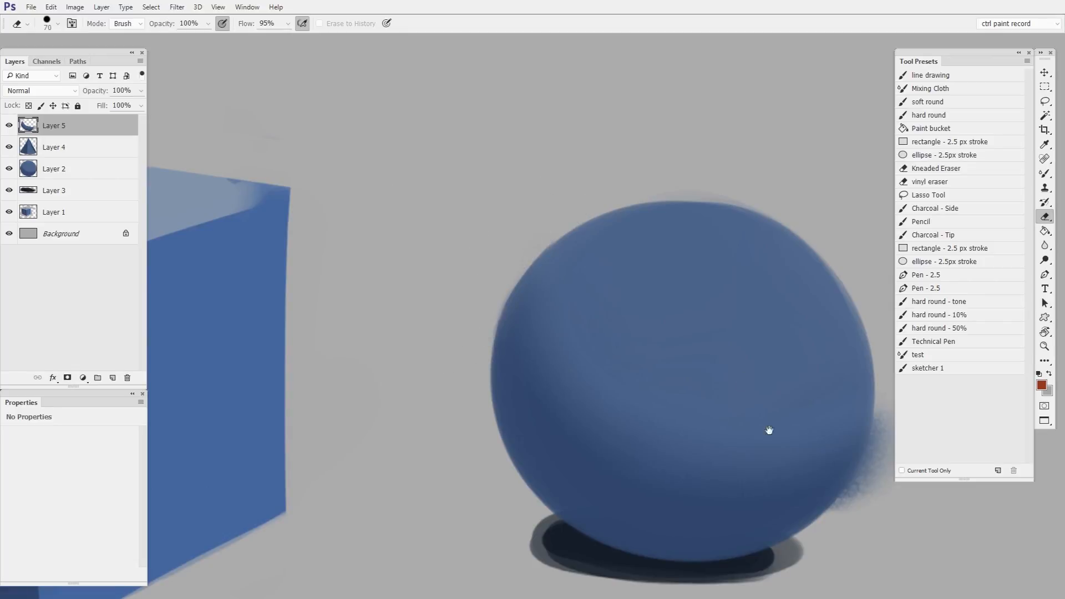
left_click_drag(769, 431, 618, 332)
mouse_move(751, 300)
left_mouse_down()
mouse_move(680, 455)
mouse_move(730, 395)
mouse_move(752, 301)
mouse_move(658, 482)
left_mouse_up()
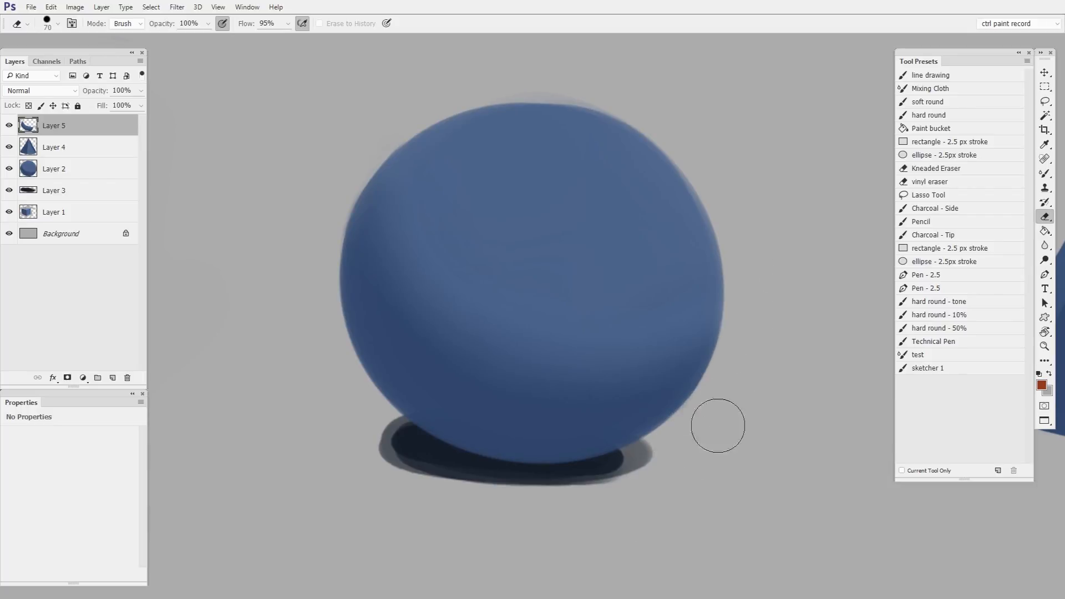
Blend the cone's central facet edge from tip to base with the mixer brush, and erase the overspill beyond its outline
key("ctrl+minus")
key("ctrl+minus")
key("b")
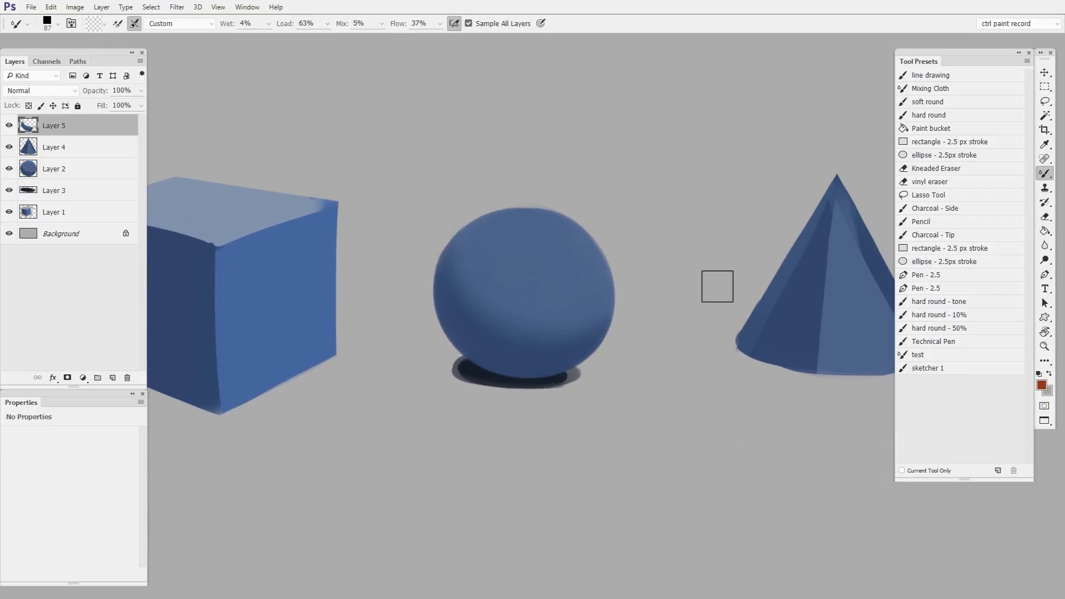
left_click_drag(732, 381, 604, 374)
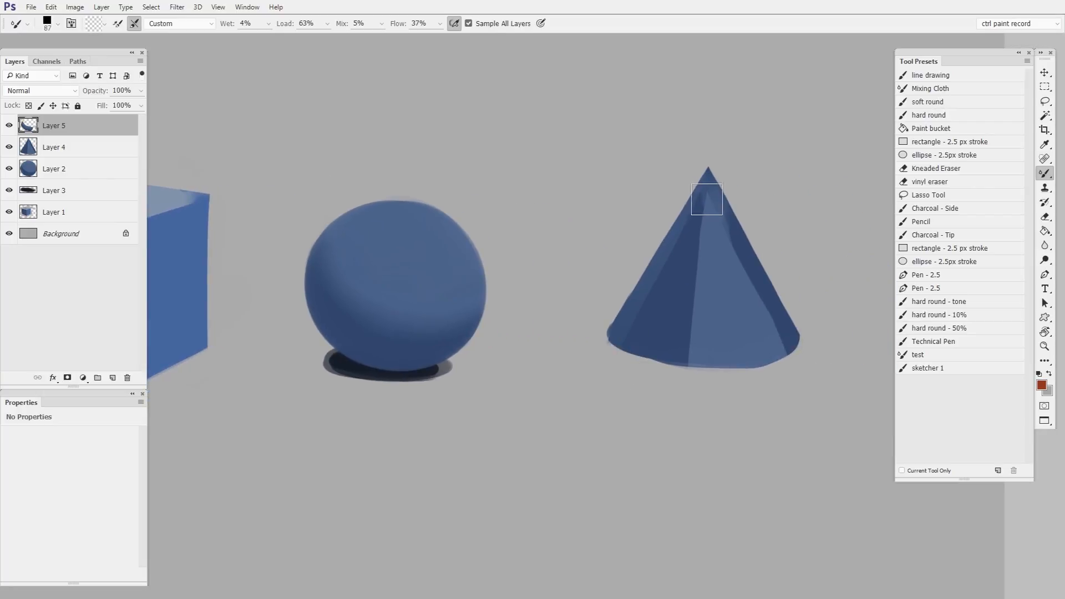
left_click_drag(706, 201, 683, 366)
mouse_move(713, 183)
left_mouse_down()
mouse_move(680, 400)
mouse_move(713, 71)
mouse_move(669, 412)
left_mouse_up()
left_click_drag(724, 385, 747, 384)
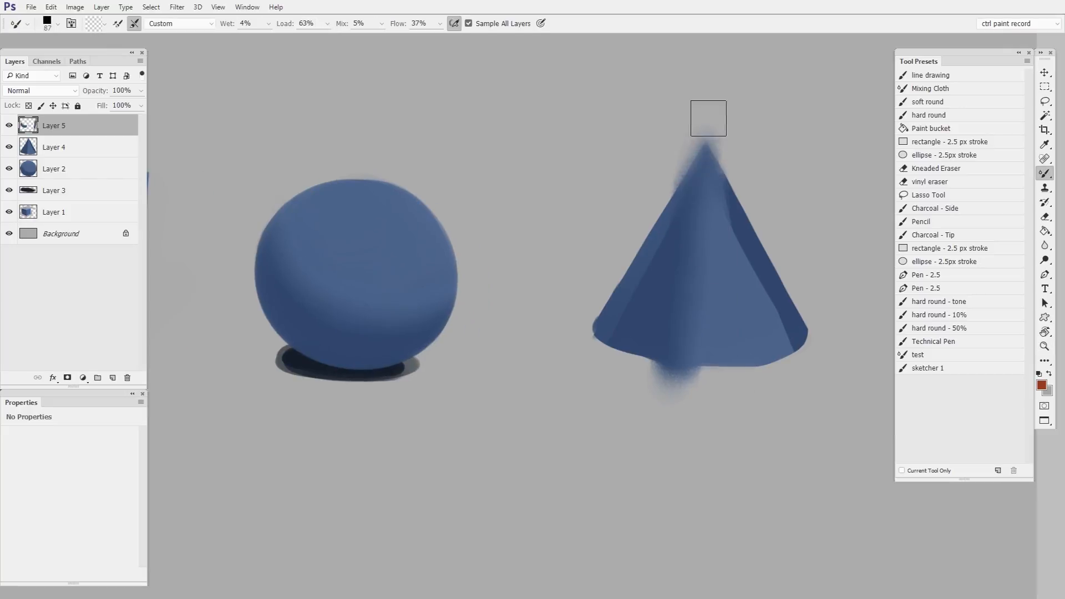
left_click_drag(708, 118, 667, 413)
key("e")
left_click_drag(670, 373, 778, 405)
mouse_move(664, 191)
left_mouse_down()
mouse_move(706, 117)
mouse_move(777, 279)
left_mouse_up()
Blend the dark facet edge on the cone's right side up to the tip, and erase the paint spilling past the silhouette
key("b")
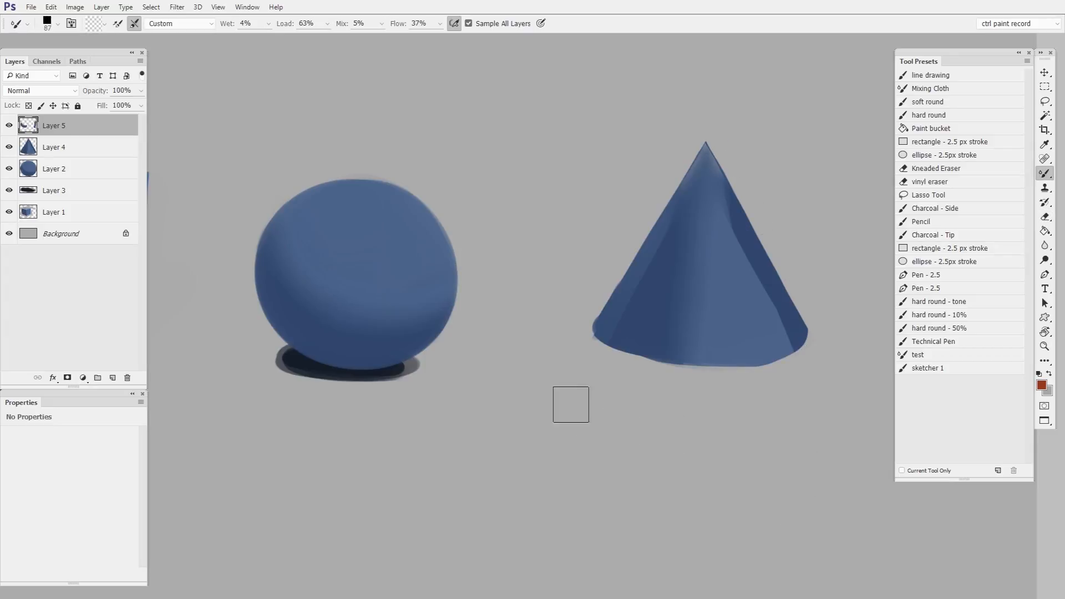
left_click_drag(738, 388, 644, 399)
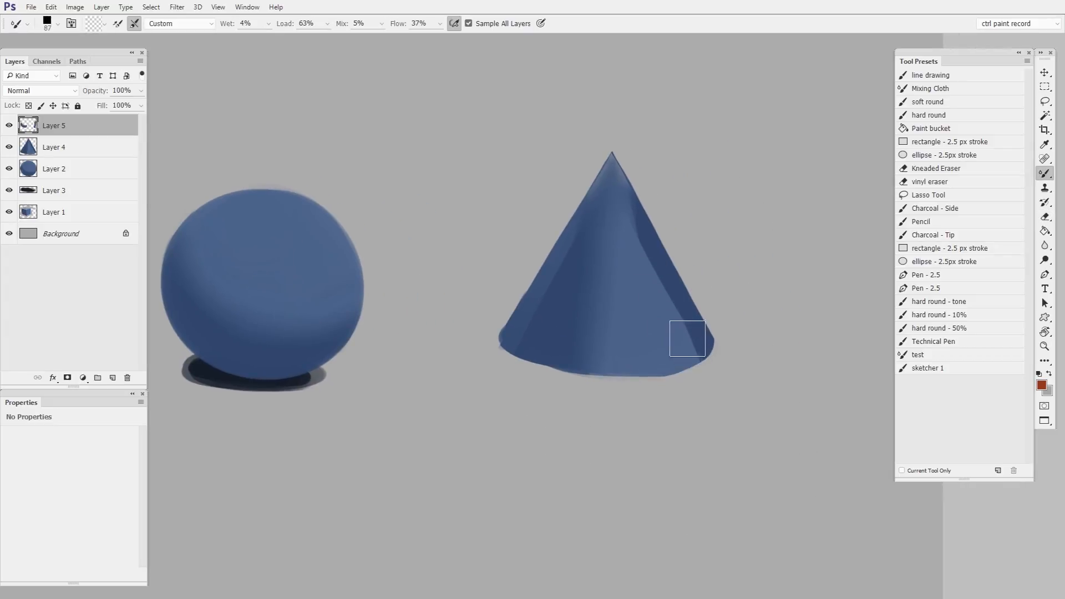
left_click_drag(694, 355, 606, 158)
mouse_move(630, 222)
left_mouse_down()
mouse_move(701, 363)
mouse_move(605, 157)
left_mouse_up()
key("e")
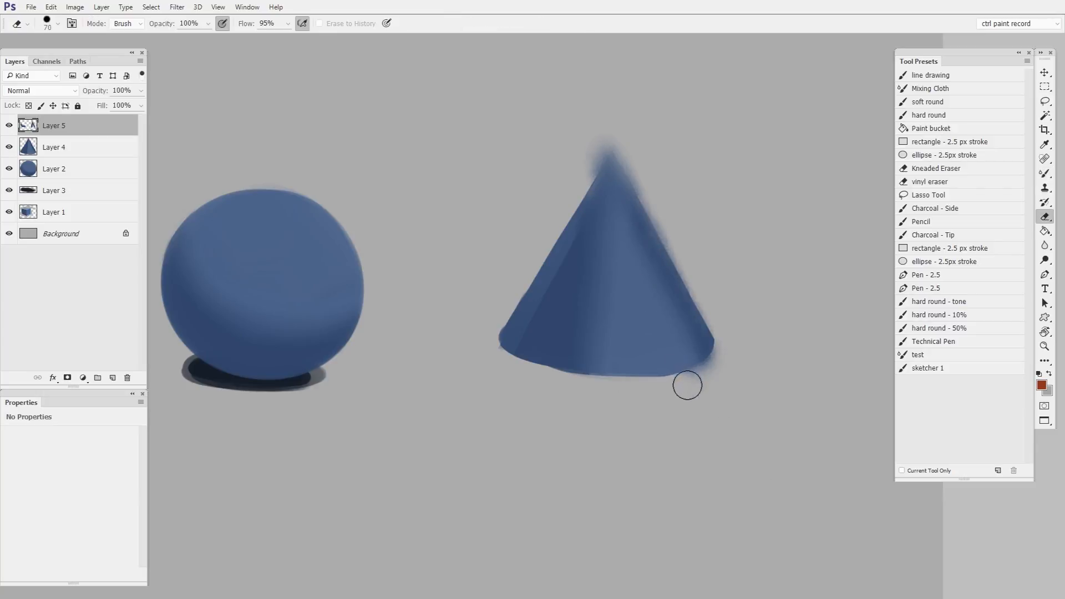
left_click_drag(629, 146, 714, 299)
left_click_drag(572, 186, 604, 145)
Soften the cube's front vertical edge between its dark and light sides, and erase the smear below the bottom corner
key("b")
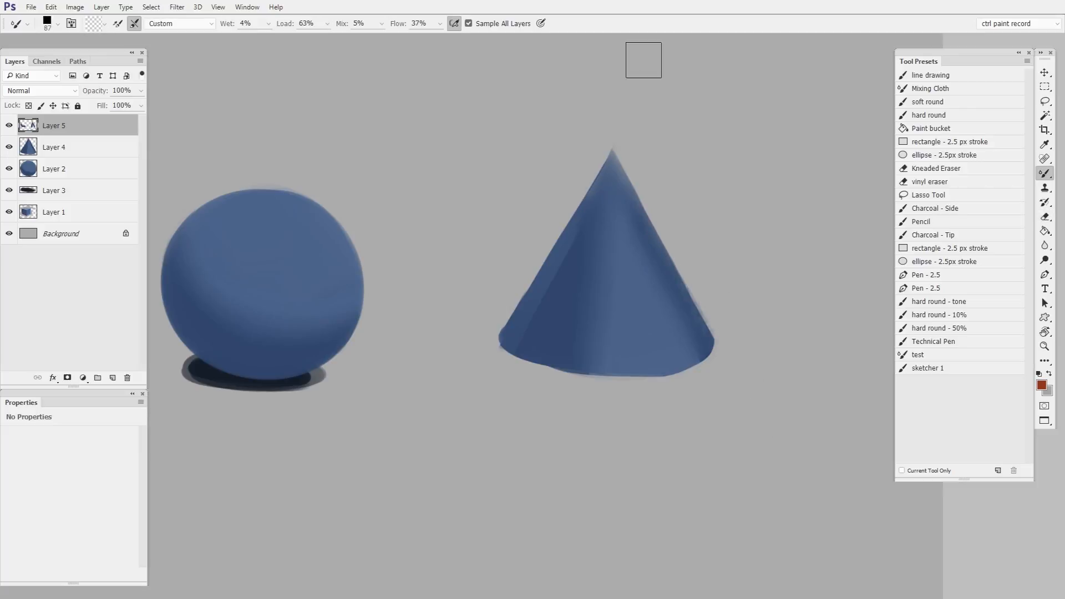
left_click_drag(375, 422, 756, 436)
mouse_move(450, 443)
left_mouse_down()
mouse_move(582, 444)
mouse_move(765, 407)
left_mouse_up()
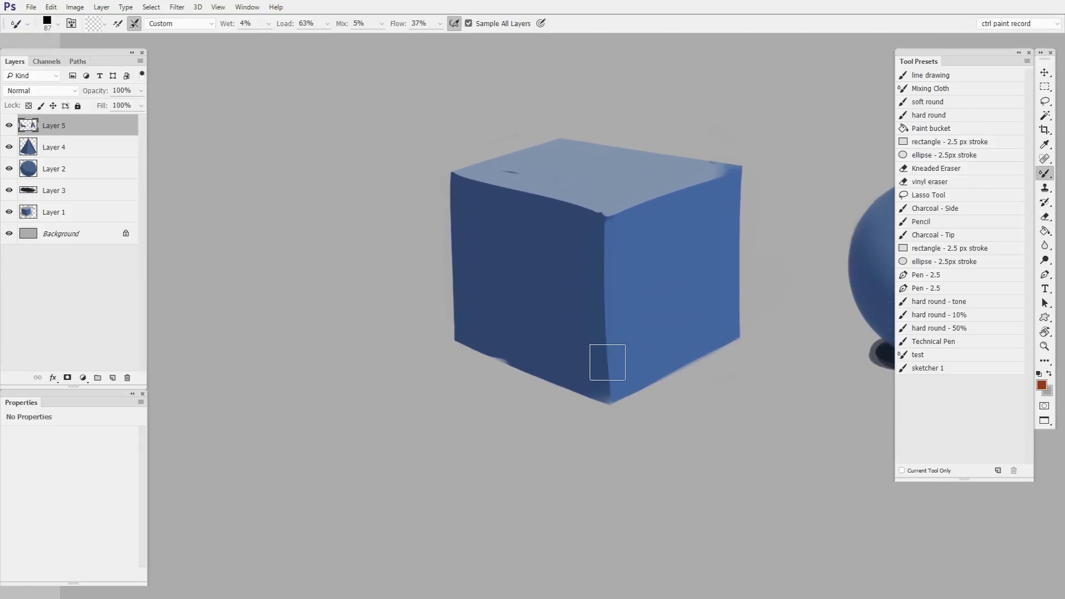
mouse_move(605, 379)
left_mouse_down()
mouse_move(604, 219)
mouse_move(607, 413)
left_mouse_up()
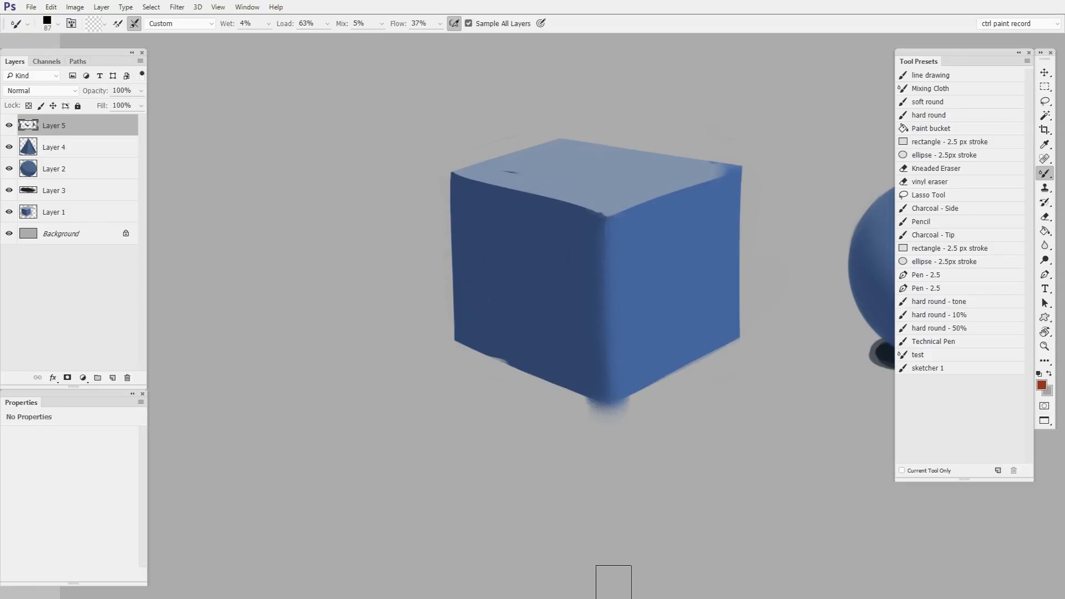
key("e")
mouse_move(625, 414)
left_mouse_down()
mouse_move(633, 409)
mouse_move(613, 421)
mouse_move(662, 392)
left_mouse_up()
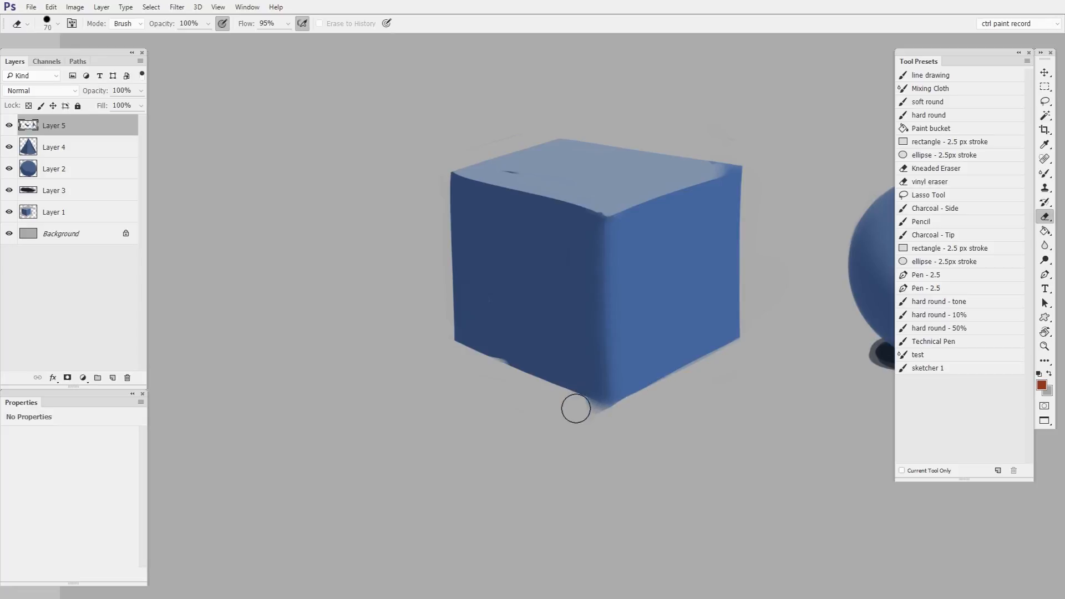
left_click_drag(576, 409, 623, 430)
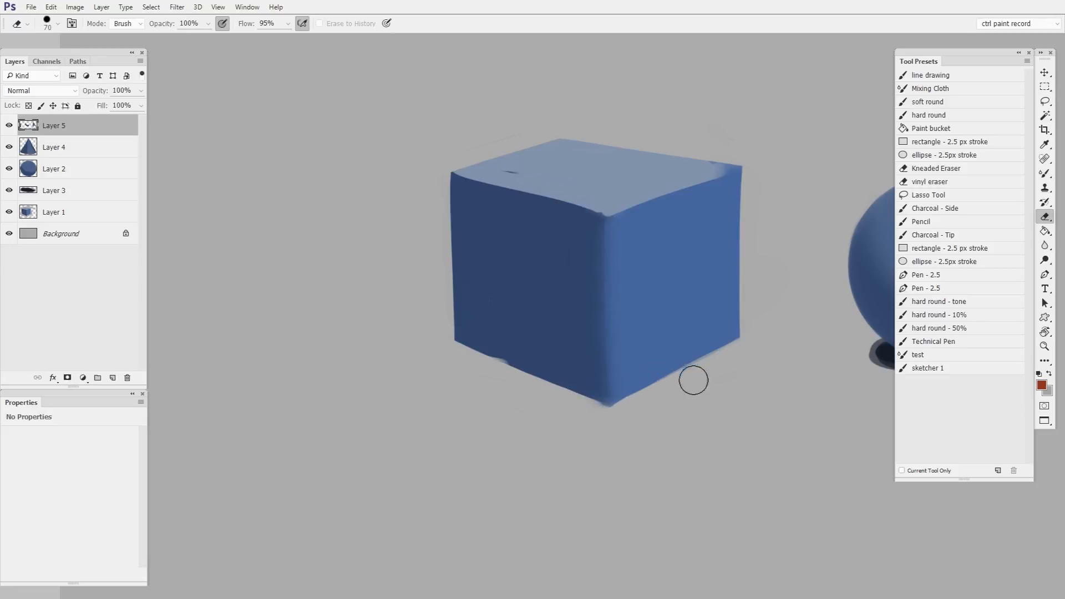
Blend the edge between the cube's top face and right face, cleaning the overspill at the far right corner
key("b")
mouse_move(608, 215)
left_mouse_down()
mouse_move(746, 170)
mouse_move(711, 145)
left_mouse_up()
key("e")
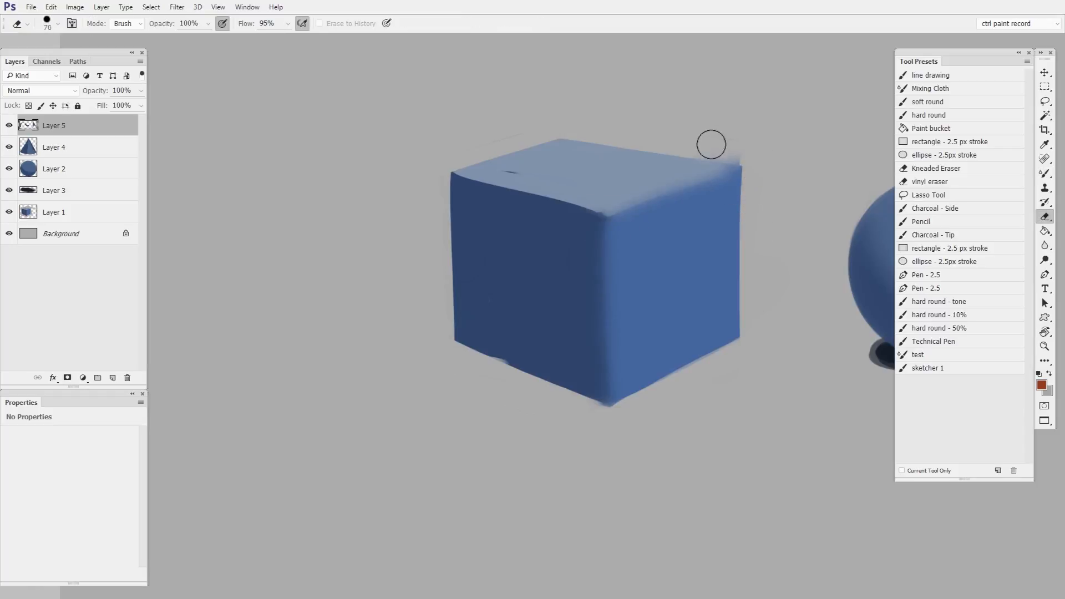
On another new layer, blend the lower edge of the sphere's cast shadow into the background and clean the paint overlapping the sphere
key("b")
left_click_drag(754, 472, 431, 423)
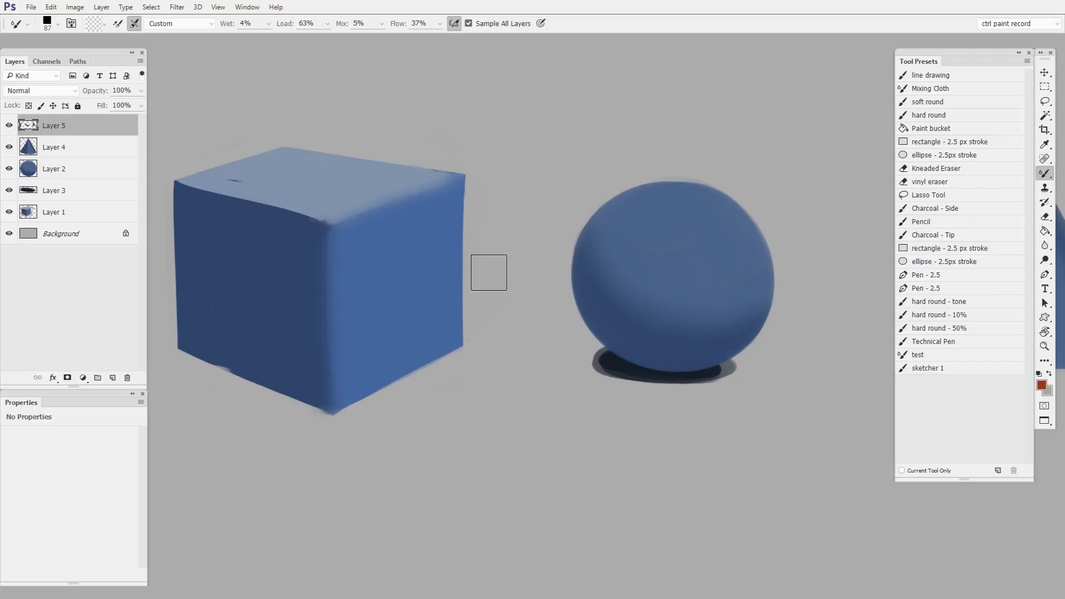
left_click_drag(685, 423, 531, 436)
left_click_drag(659, 406, 498, 426)
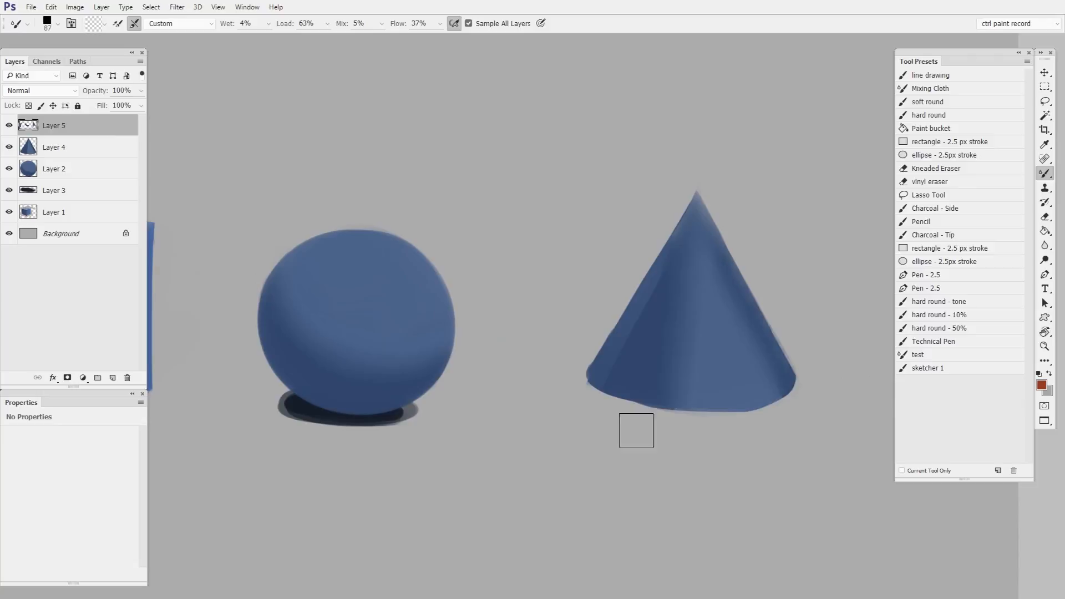
left_click_drag(459, 392, 704, 392)
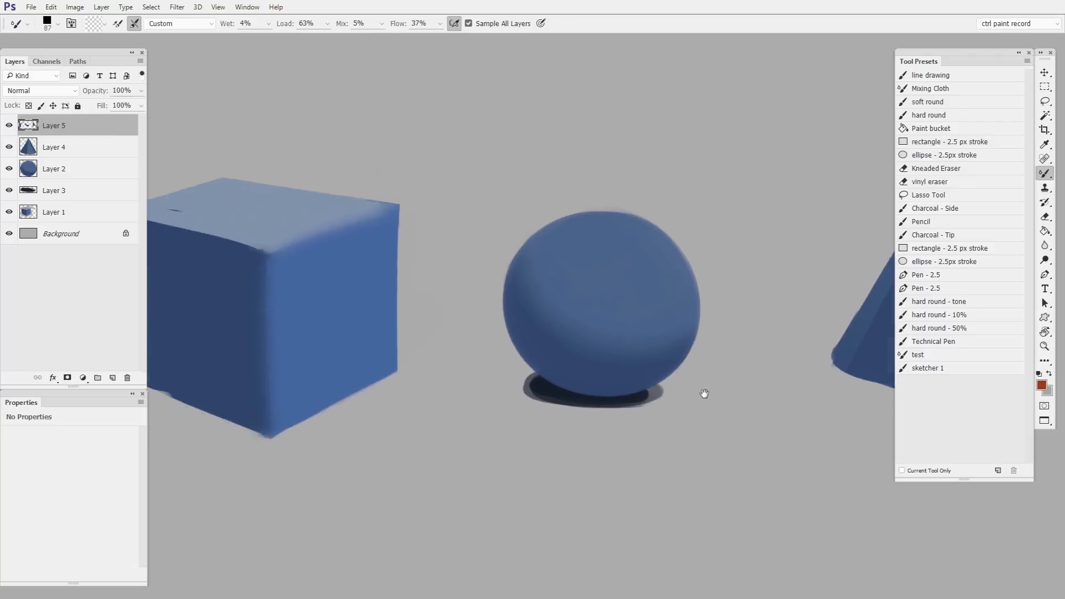
left_click_drag(605, 438, 640, 403)
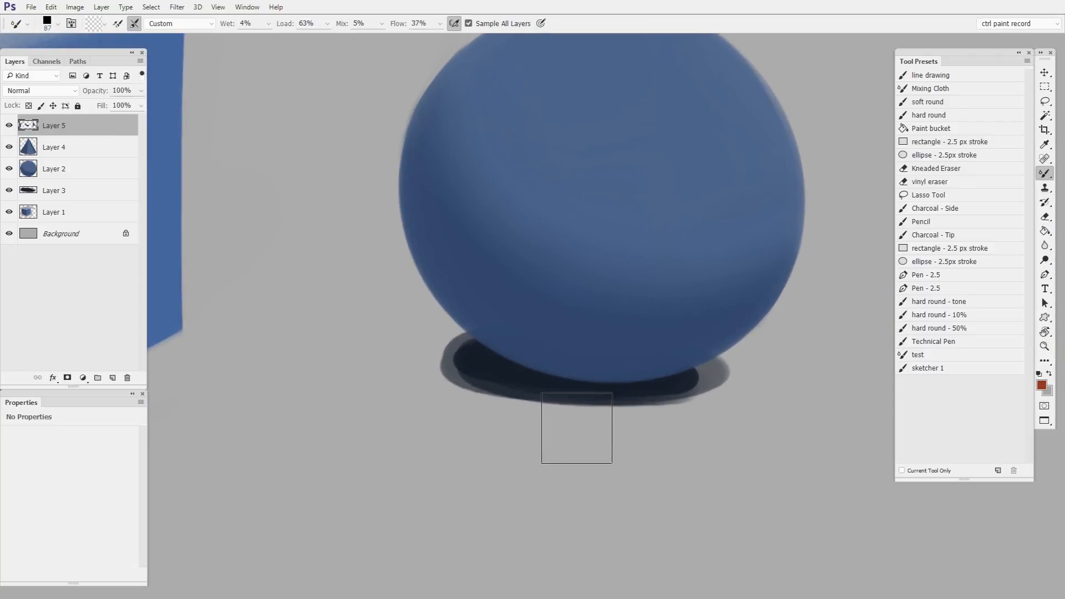
key("ctrl+alt+shift+n")
left_click_drag(429, 365, 600, 402)
left_click_drag(441, 389, 647, 413)
mouse_move(485, 385)
left_mouse_down()
mouse_move(547, 403)
mouse_move(718, 394)
mouse_move(406, 364)
mouse_move(817, 420)
mouse_move(540, 408)
mouse_move(451, 365)
mouse_move(685, 443)
left_mouse_up()
key("e")
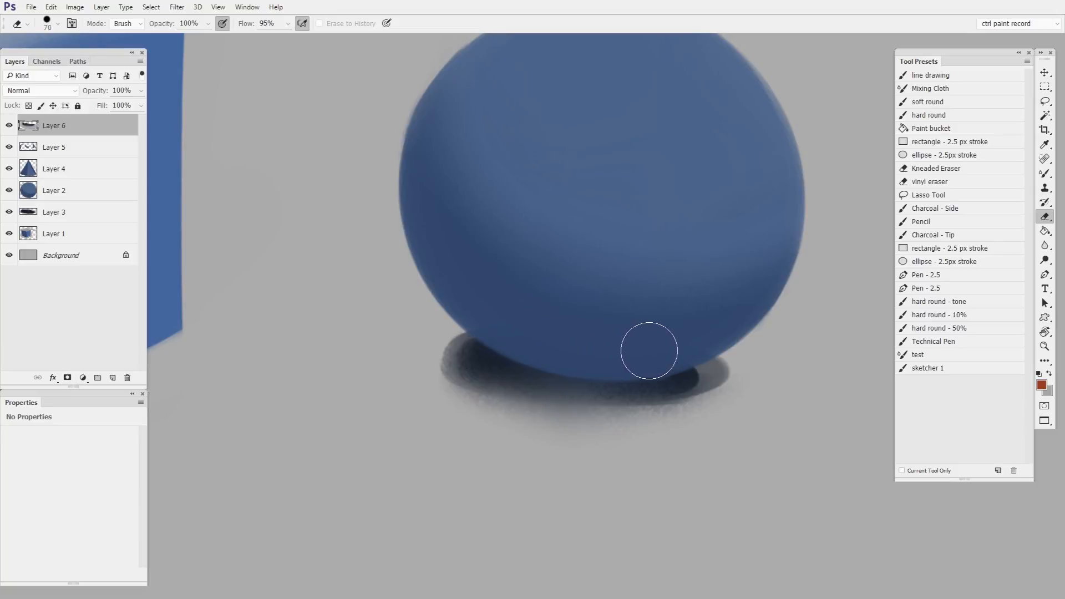
On a new layer, blend the cone's left facet edge with the mixer brush at size 65, and erase the spill outside its left side
key("b")
left_click_drag(691, 475, 660, 502)
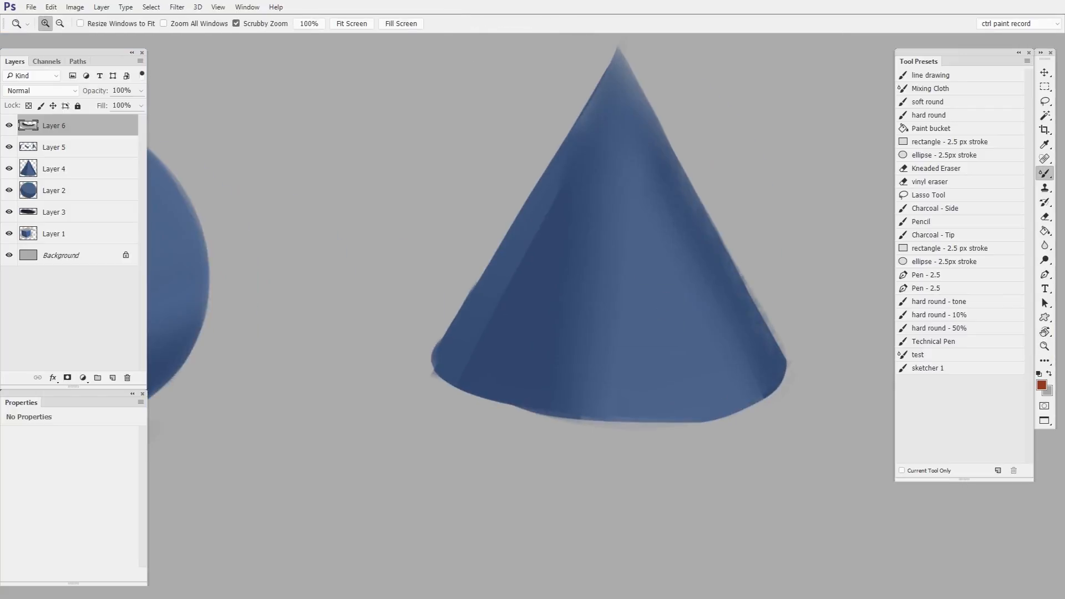
left_click_drag(583, 311, 663, 371)
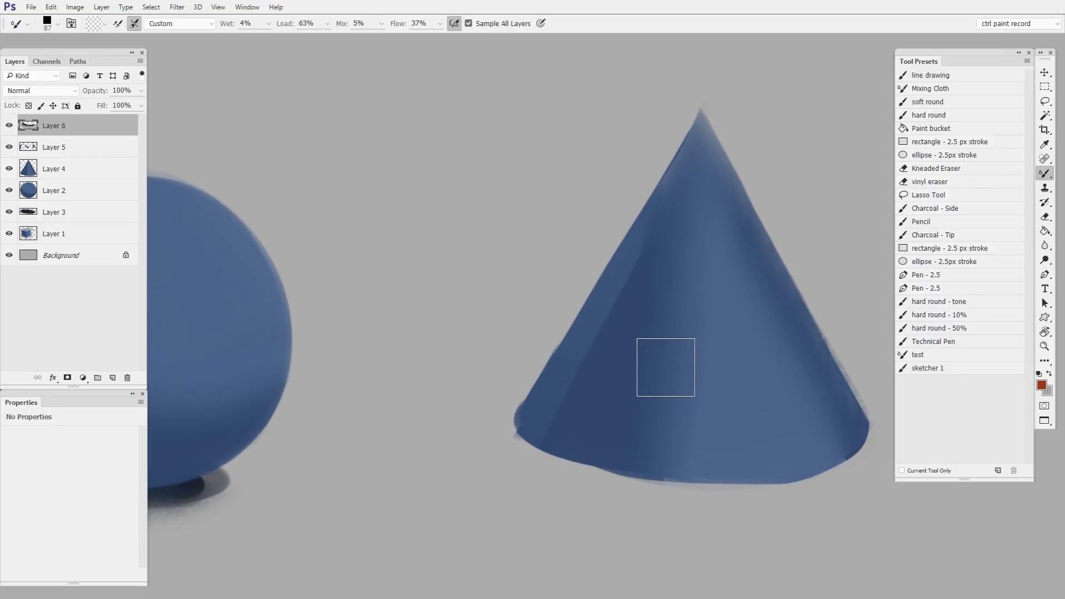
key("ctrl+alt+shift+n")
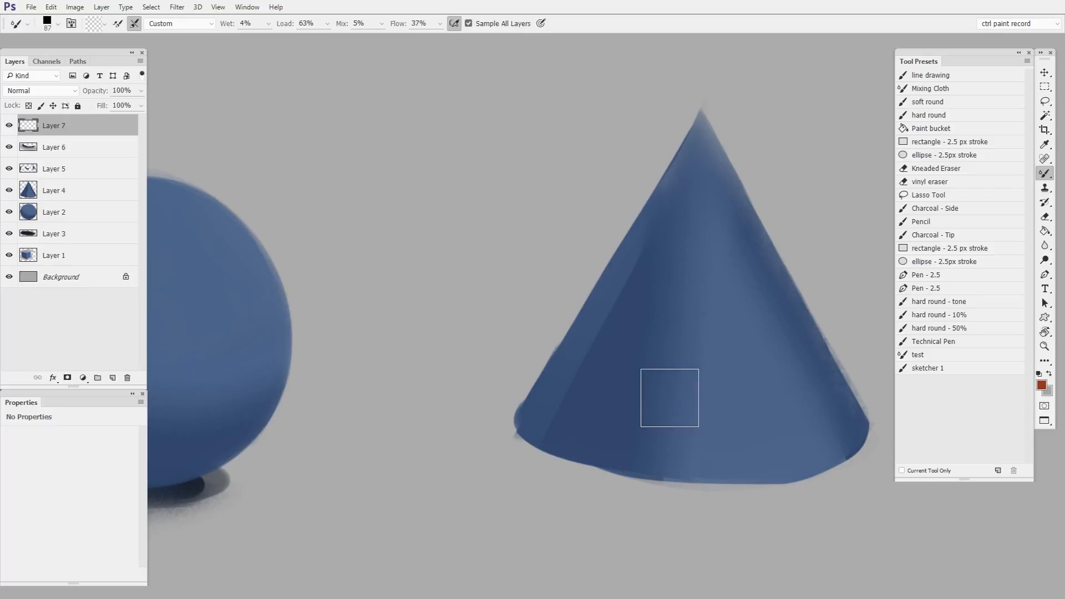
left_click_drag(627, 324, 612, 324)
left_click_drag(672, 178, 544, 448)
mouse_move(690, 127)
left_mouse_down()
mouse_move(620, 272)
mouse_move(527, 421)
left_mouse_up()
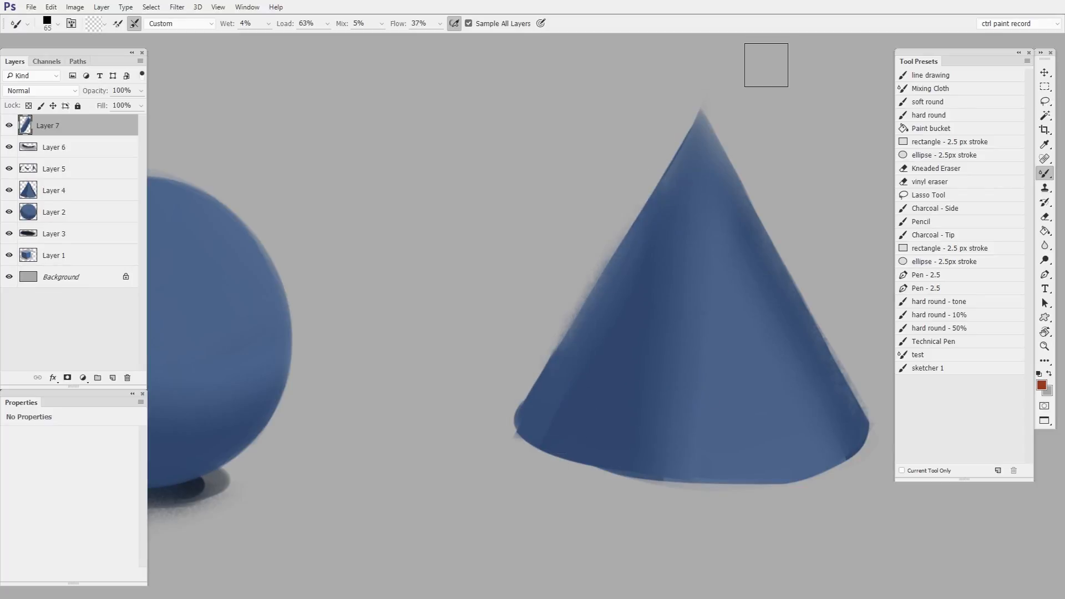
key("e")
left_click_drag(606, 228, 560, 327)
Soften the cone's lower-left base edge into the background with the Mixing Cloth preset at size 207, and erase part of the smear
key("b")
mouse_move(705, 465)
left_mouse_down()
mouse_move(556, 447)
mouse_move(734, 388)
mouse_move(699, 405)
left_mouse_up()
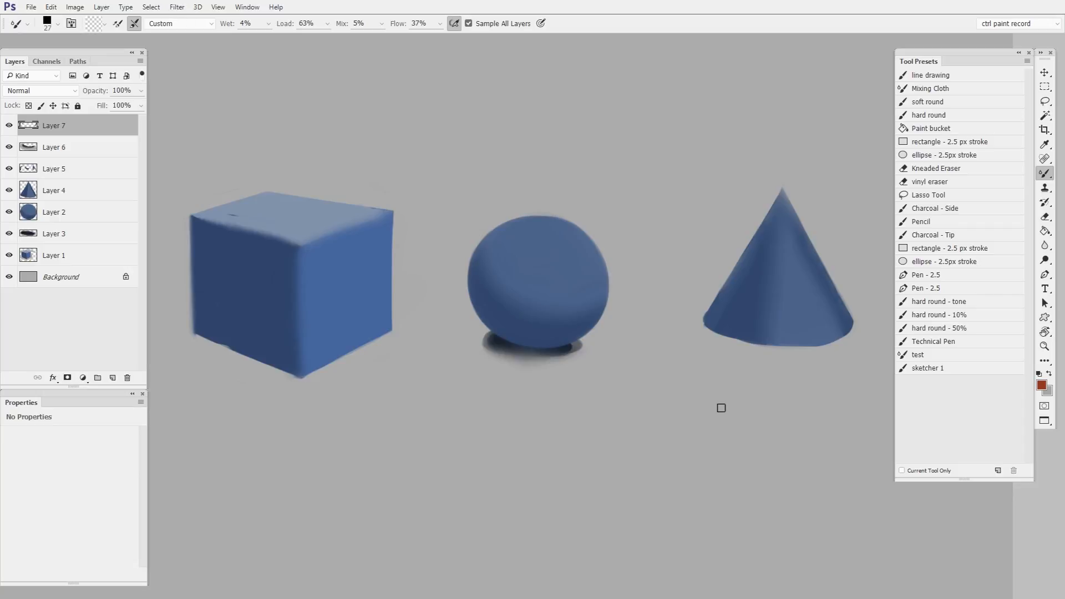
left_click(934, 88)
key("ctrl+space")
left_click_drag(762, 337, 794, 333)
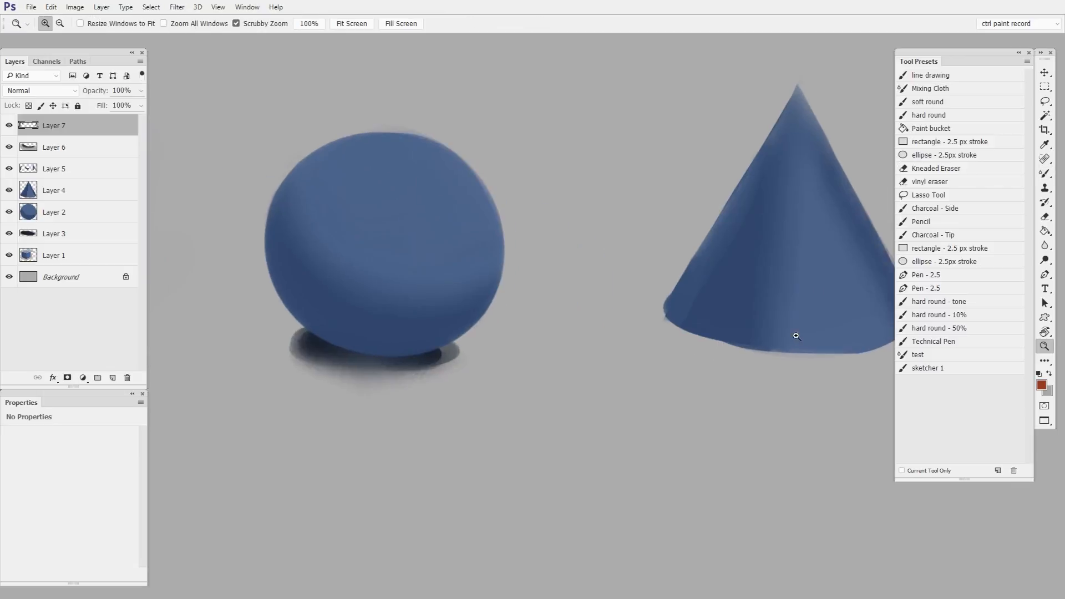
left_click_drag(700, 344, 746, 350)
key("e")
mouse_move(686, 300)
left_mouse_down()
mouse_move(796, 326)
mouse_move(705, 319)
left_mouse_up()
key("b")
key("ctrl+space")
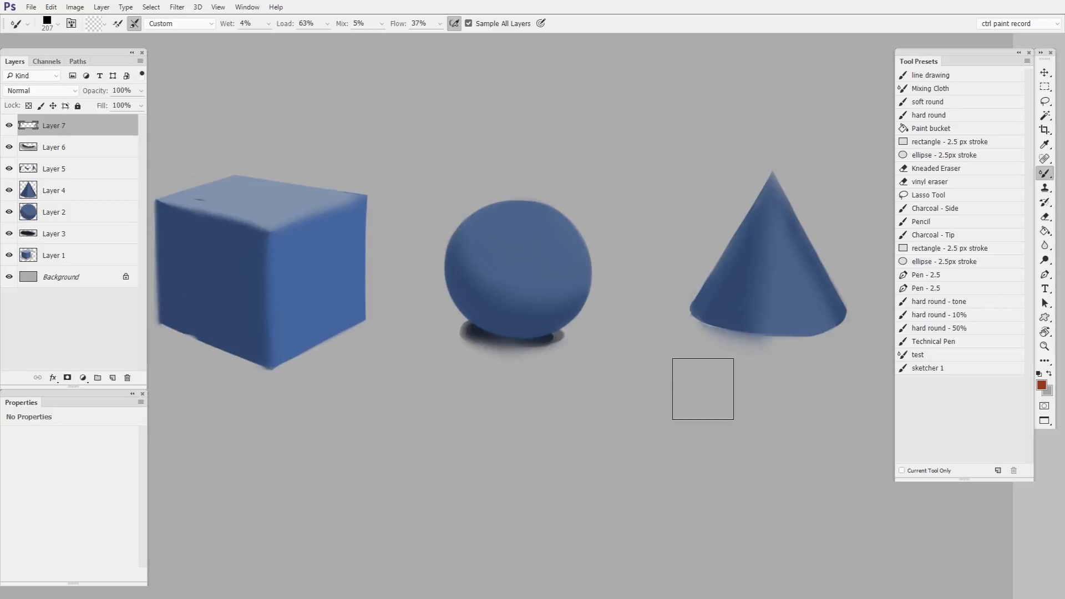